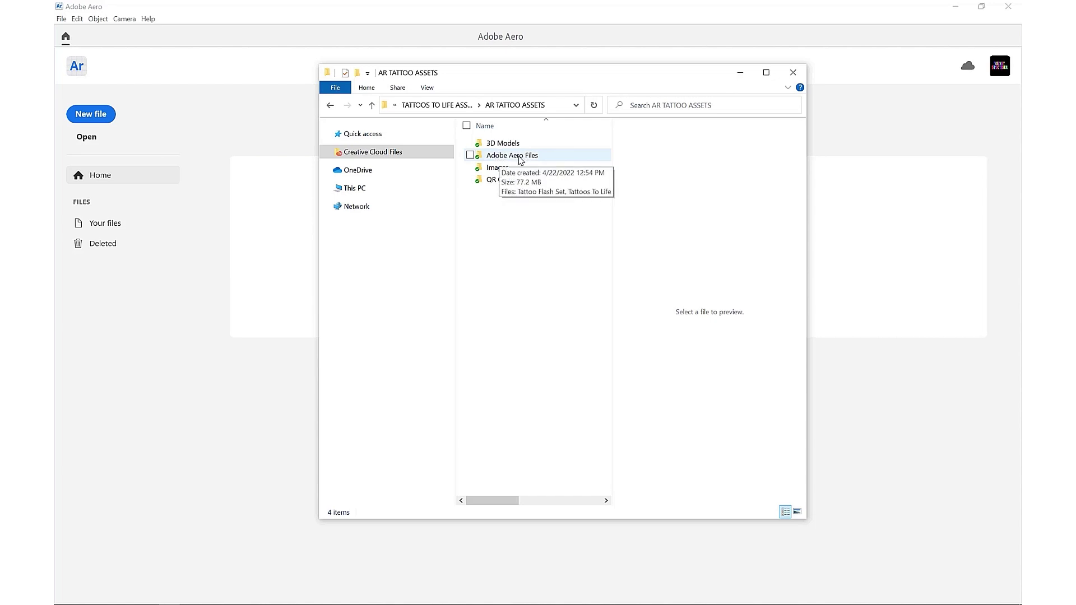
Step: Open the Adobe Aero Files folder inside AR TATTOO ASSETS in Creative Cloud Files
{"action": "double_click", "coordinate": [520, 159]}
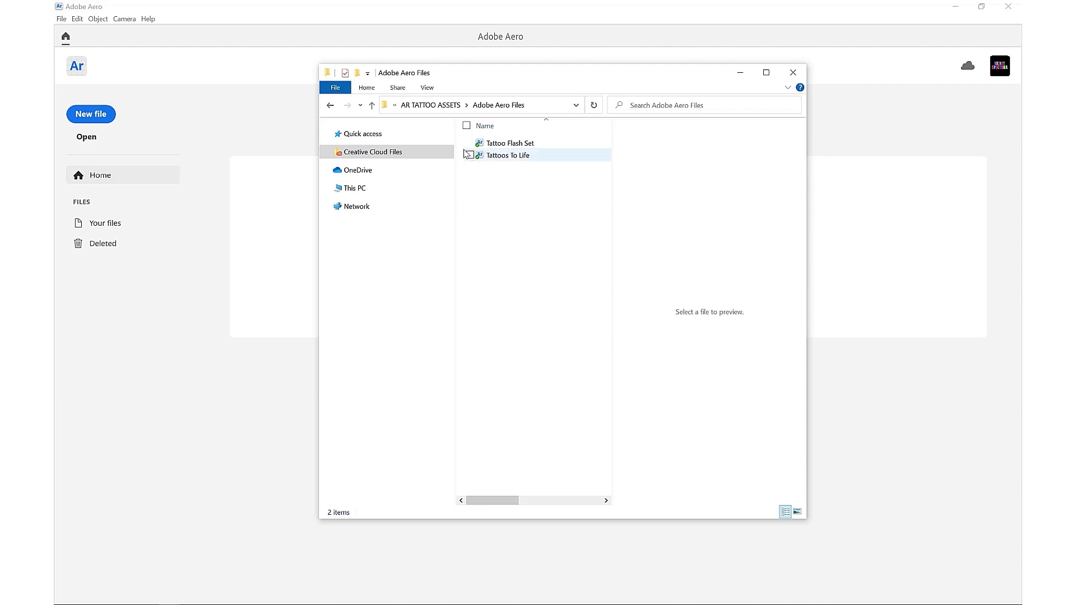
Step: Preview the Anchor PNG in 3D Models > Anchor, then return to AR TATTOO ASSETS
{"action": "left_click", "coordinate": [430, 106]}
{"action": "double_click", "coordinate": [519, 144]}
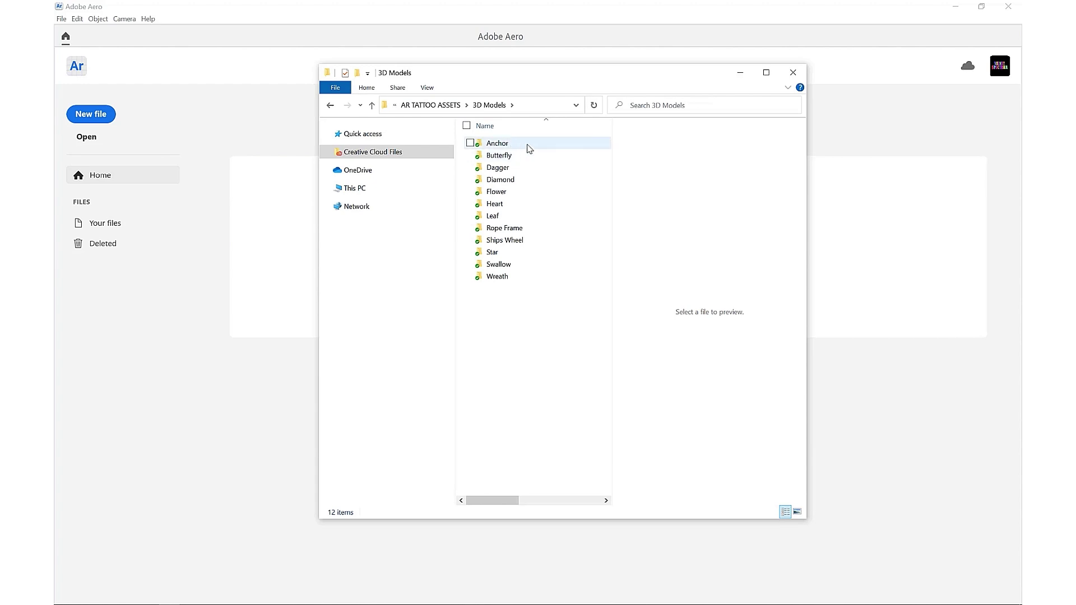
{"action": "double_click", "coordinate": [549, 148]}
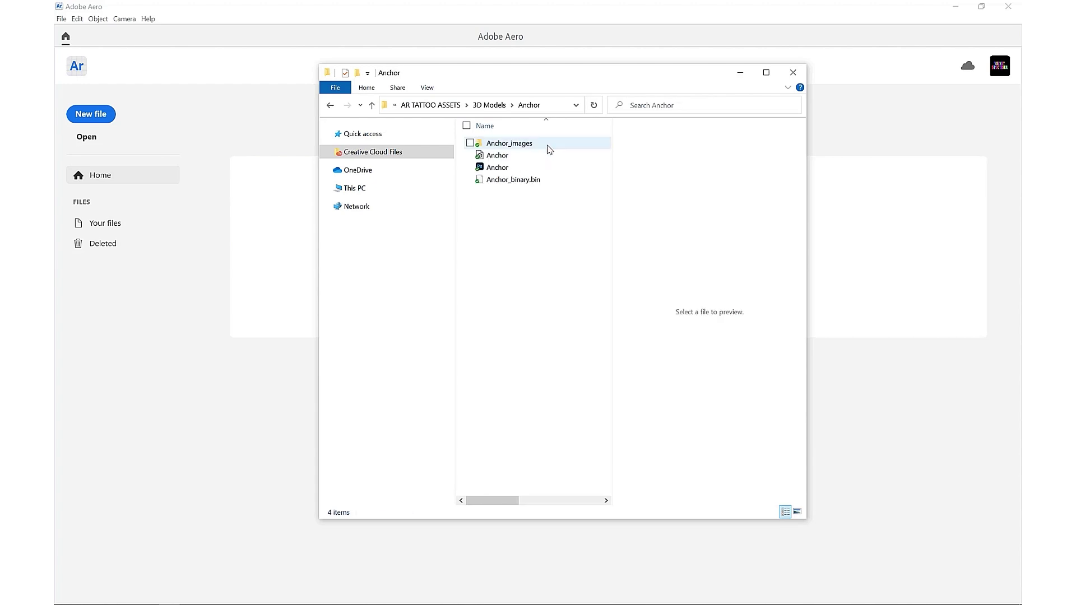
{"action": "left_click", "coordinate": [498, 168]}
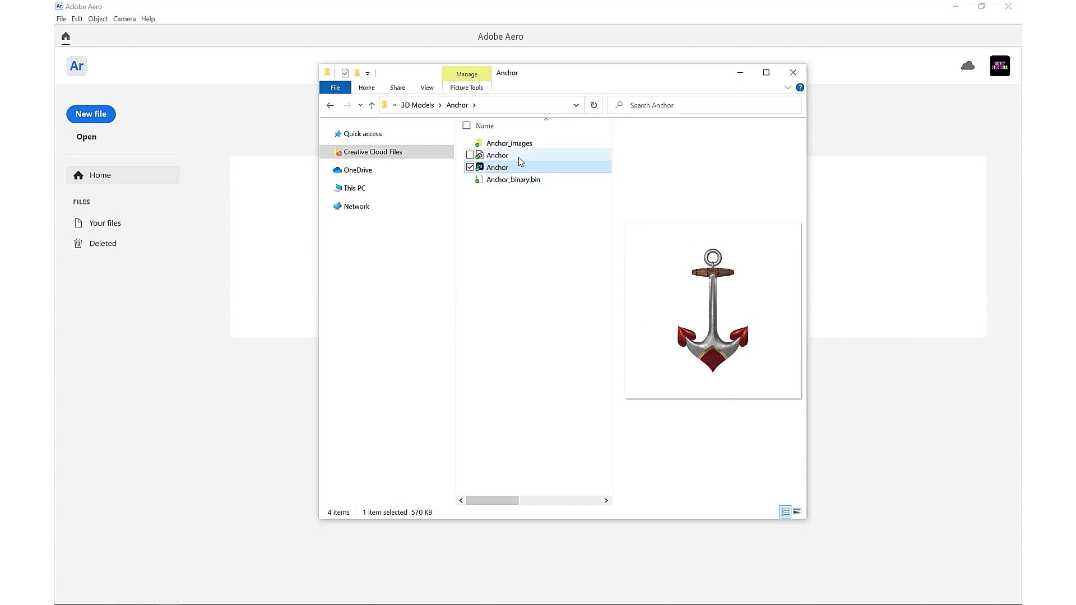
{"action": "left_click", "coordinate": [537, 160]}
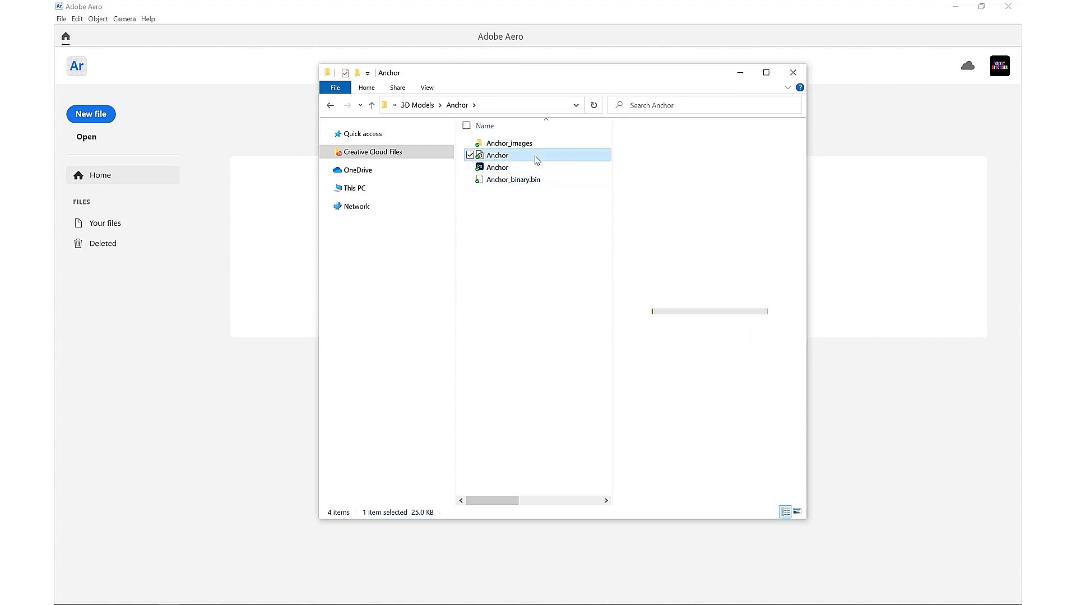
{"action": "left_click", "coordinate": [521, 168]}
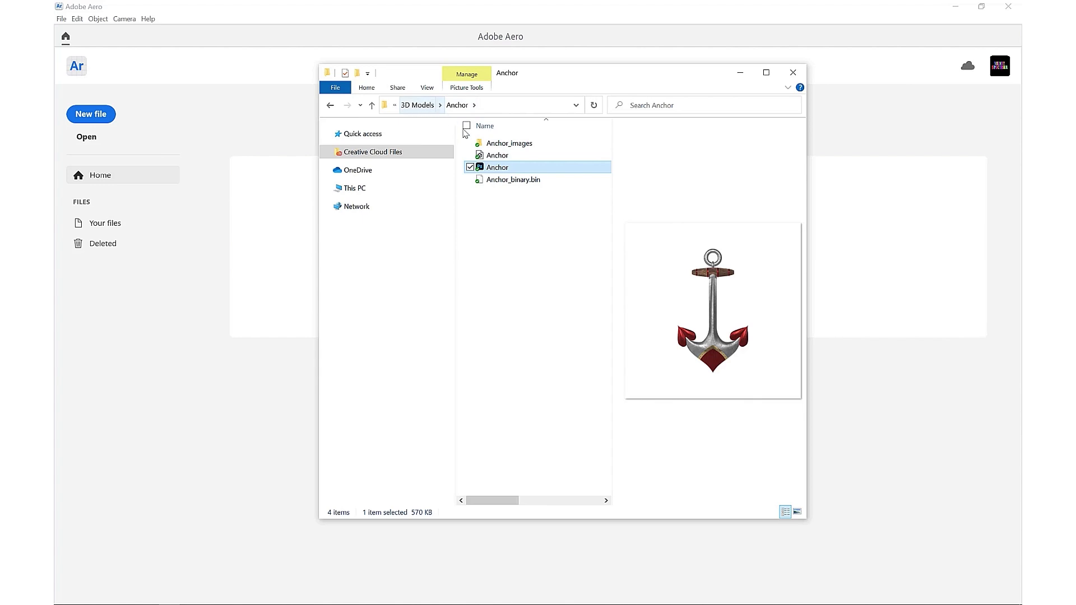
{"action": "left_click", "coordinate": [415, 105]}
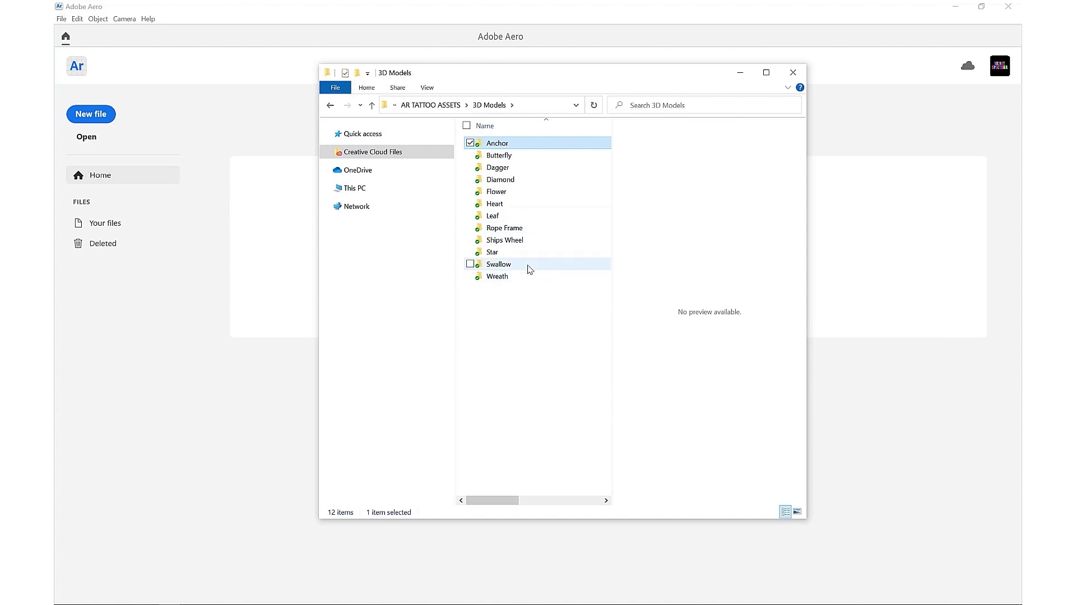
{"action": "left_click", "coordinate": [431, 105]}
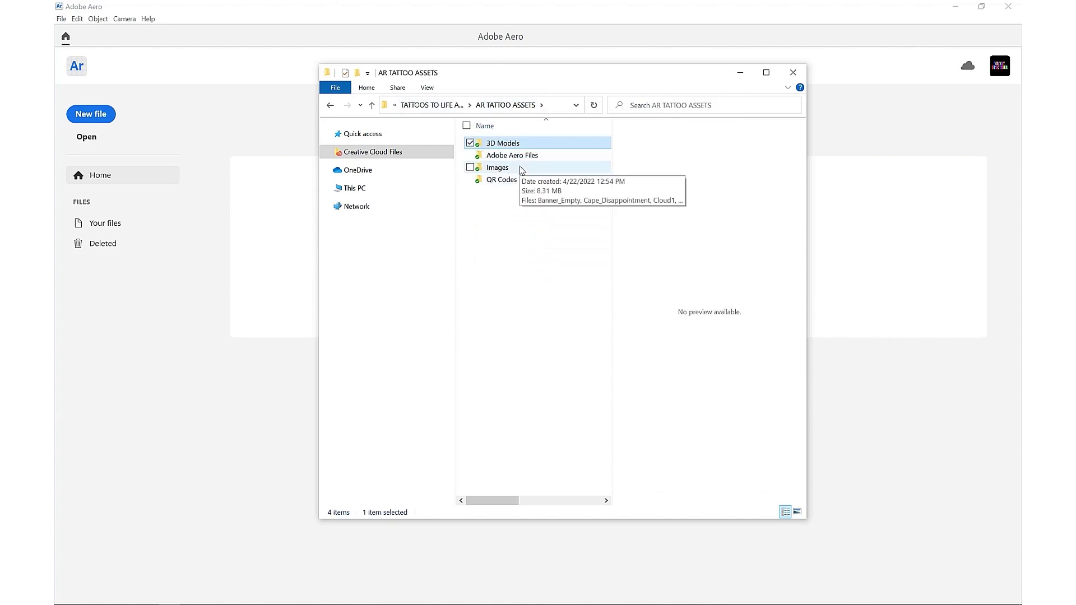
{"action": "double_click", "coordinate": [521, 168]}
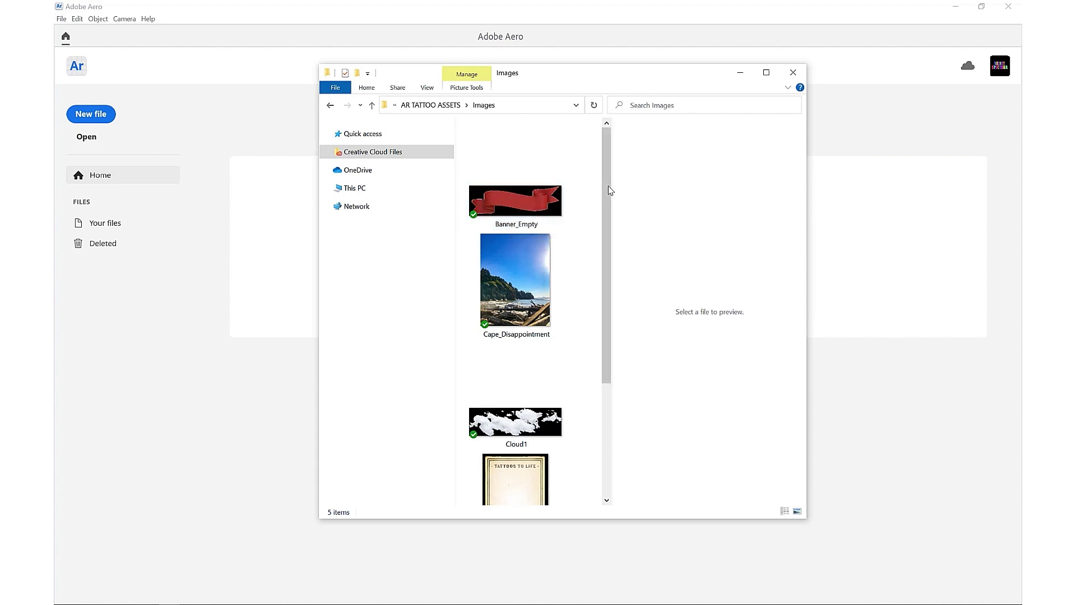
{"action": "left_click_drag", "start_coordinate": [604, 182], "coordinate": [605, 201]}
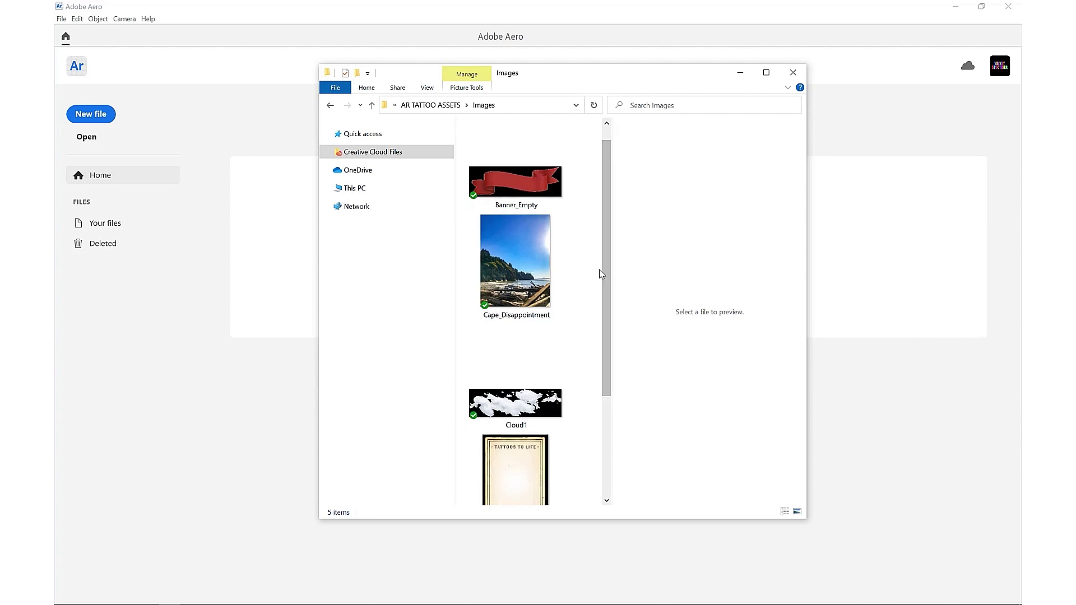
{"action": "left_click_drag", "start_coordinate": [608, 258], "coordinate": [611, 293]}
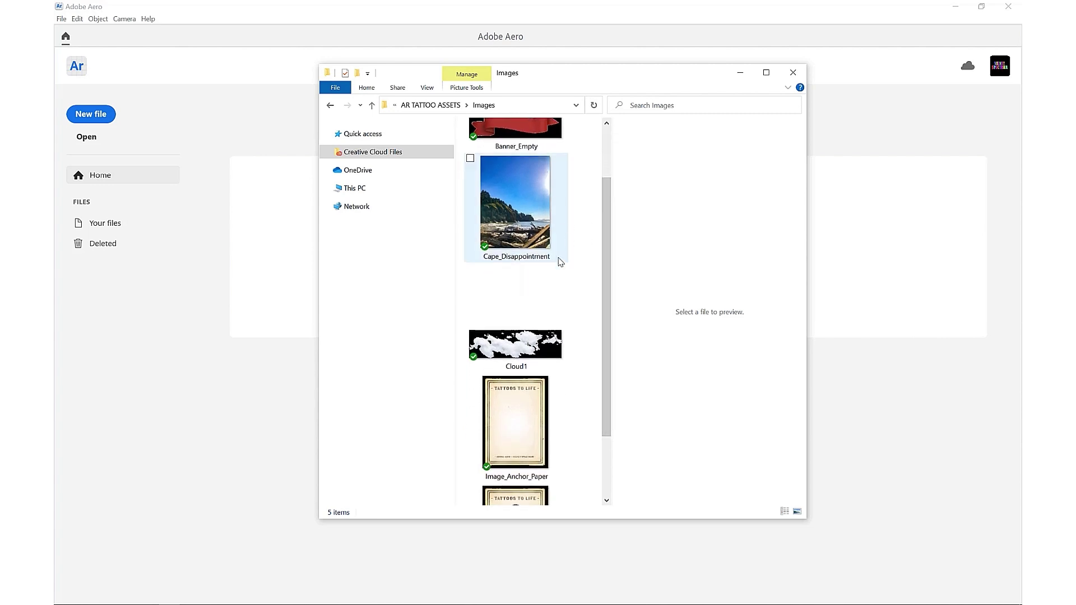
{"action": "scroll", "coordinate": [610, 329], "scroll_direction": "down", "scroll_amount": 1}
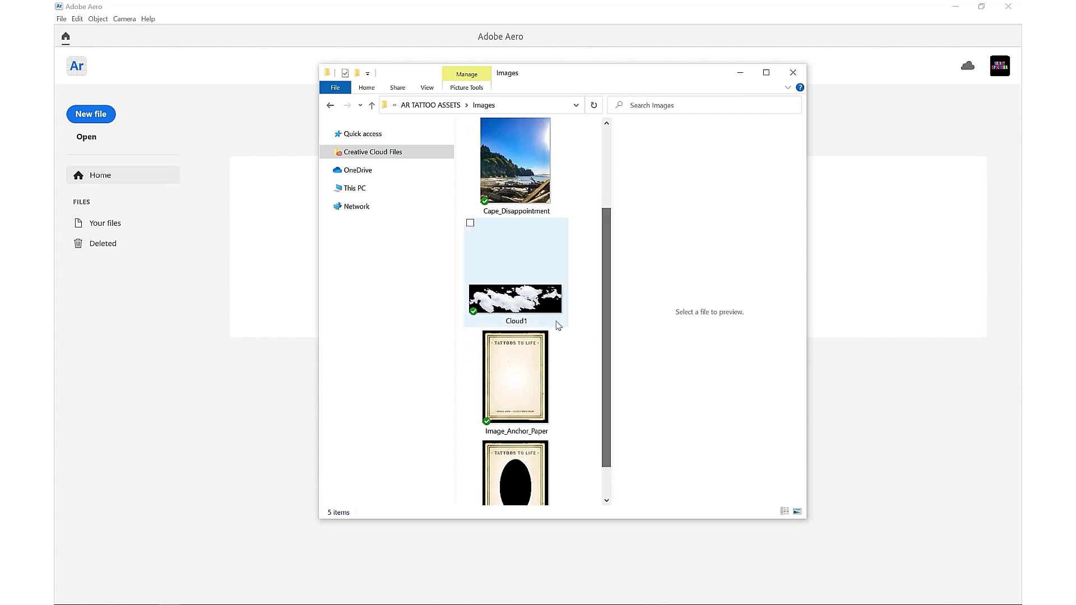
{"action": "left_click_drag", "start_coordinate": [607, 303], "coordinate": [606, 348]}
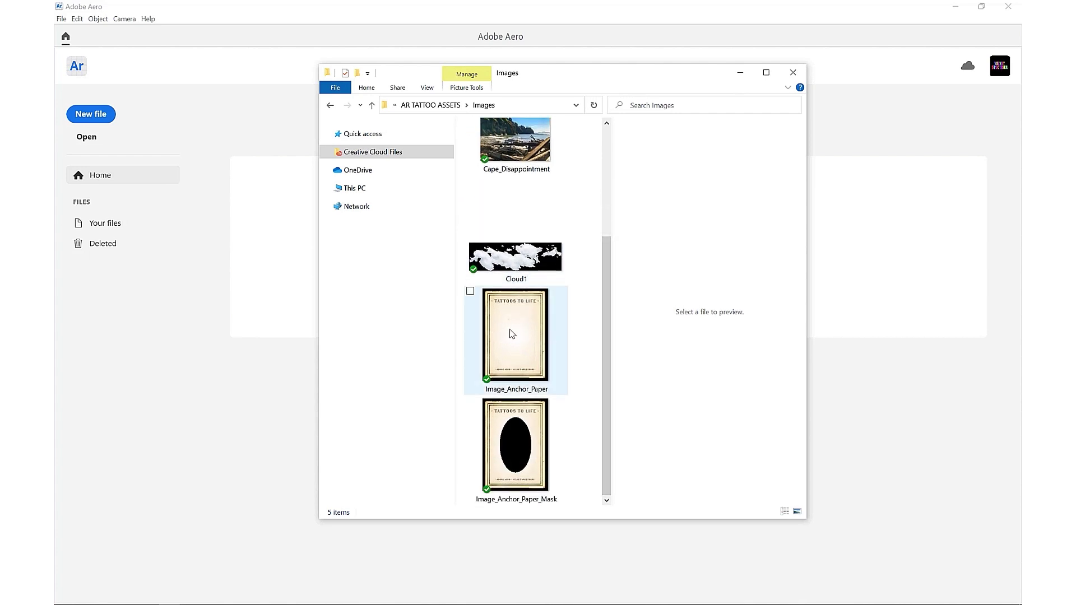
{"action": "left_click", "coordinate": [511, 331]}
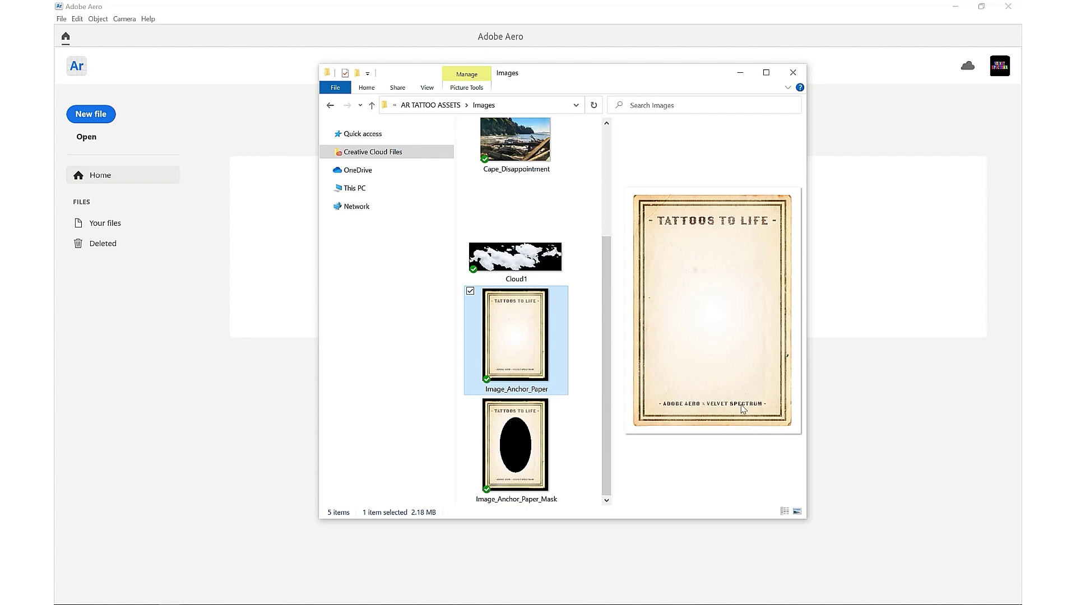
{"action": "left_click", "coordinate": [524, 452]}
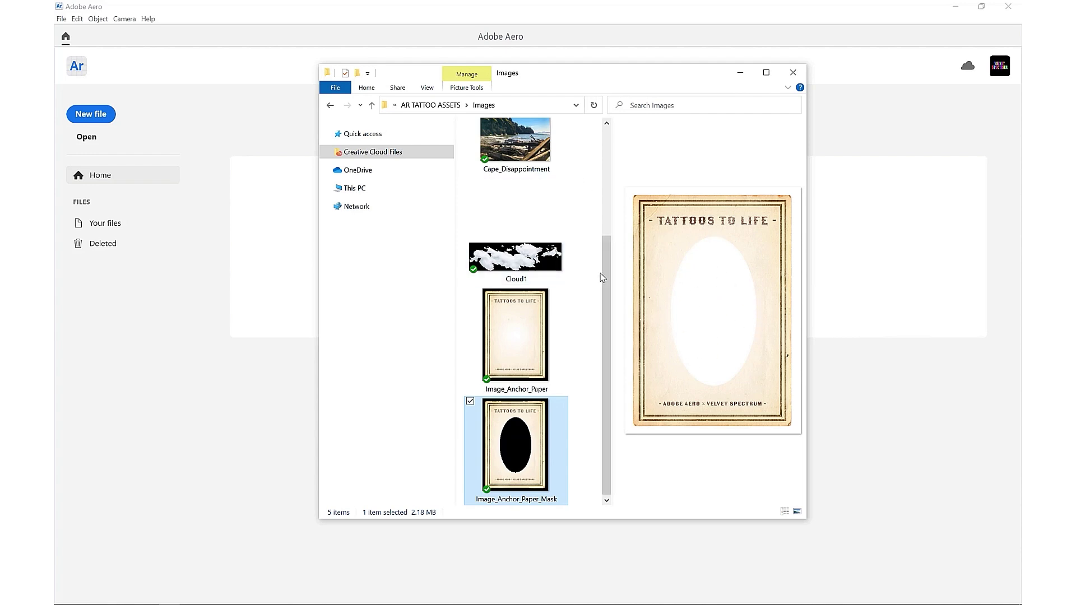
{"action": "left_click_drag", "start_coordinate": [605, 277], "coordinate": [611, 166]}
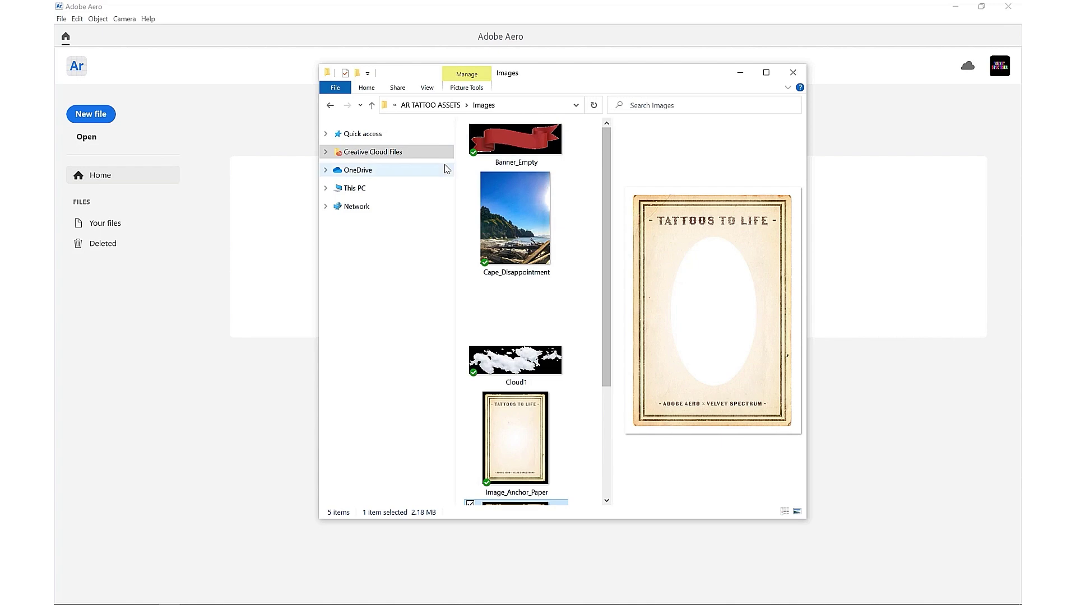
{"action": "left_click", "coordinate": [437, 109]}
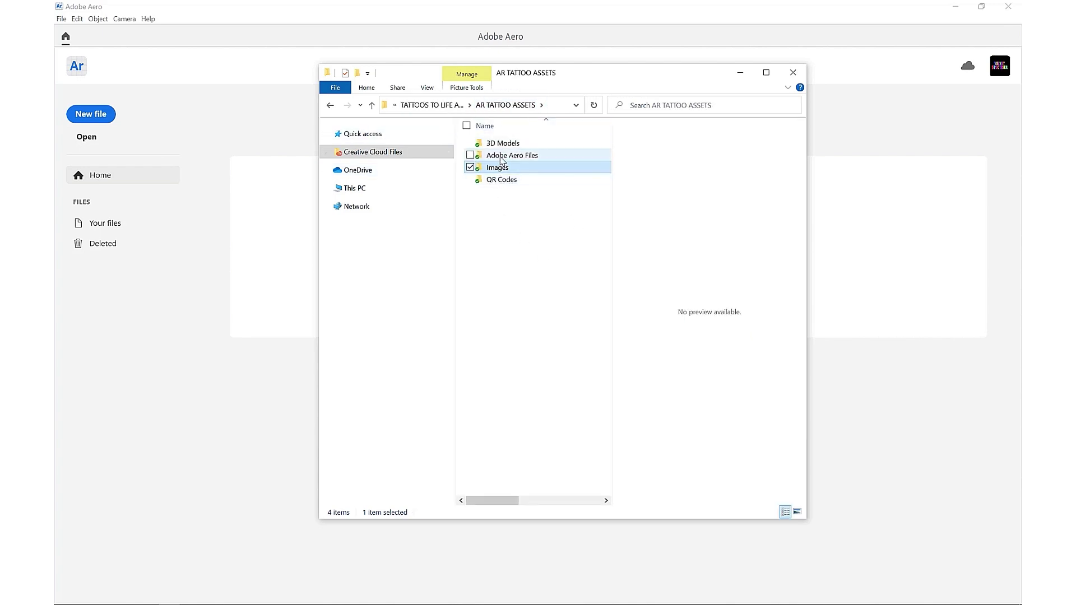
Step: Preview the Tattoo Flash Set QR Code in QR Codes, then bring Adobe Aero forward
{"action": "double_click", "coordinate": [504, 179]}
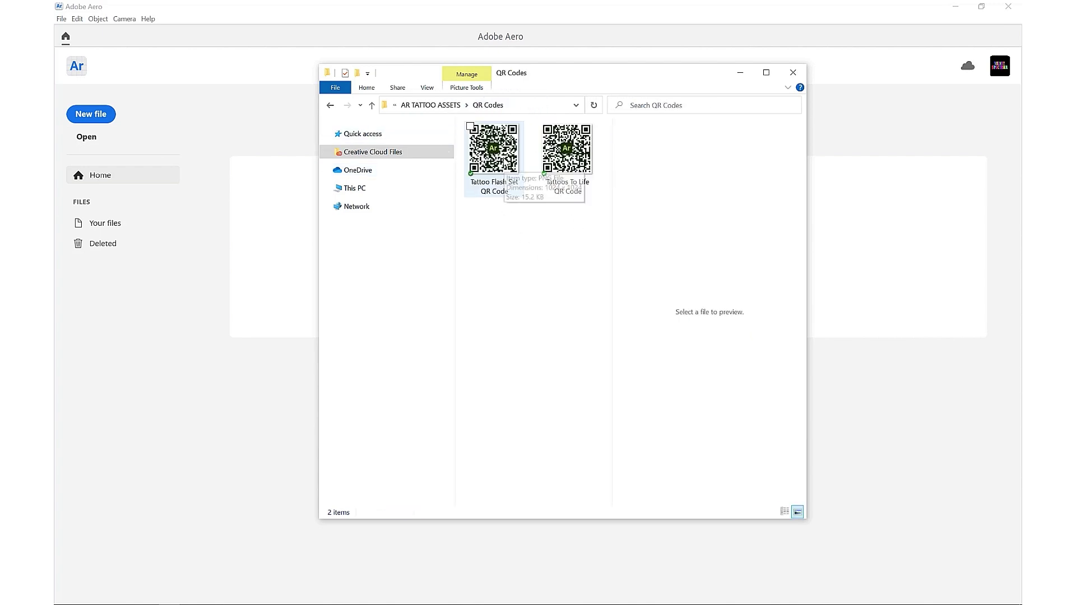
{"action": "left_click", "coordinate": [506, 191]}
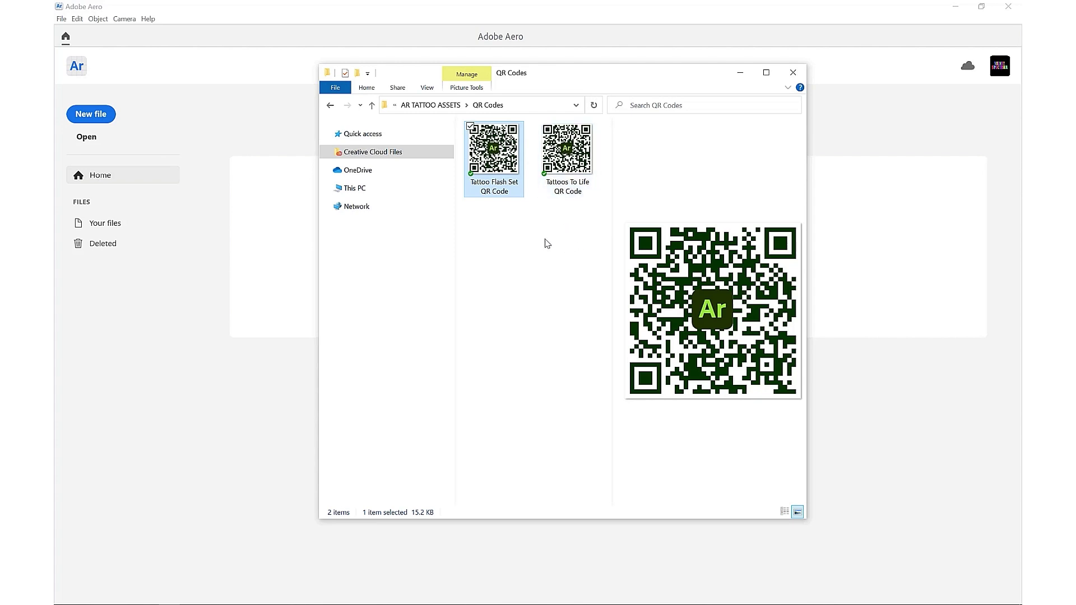
{"action": "left_click", "coordinate": [453, 107]}
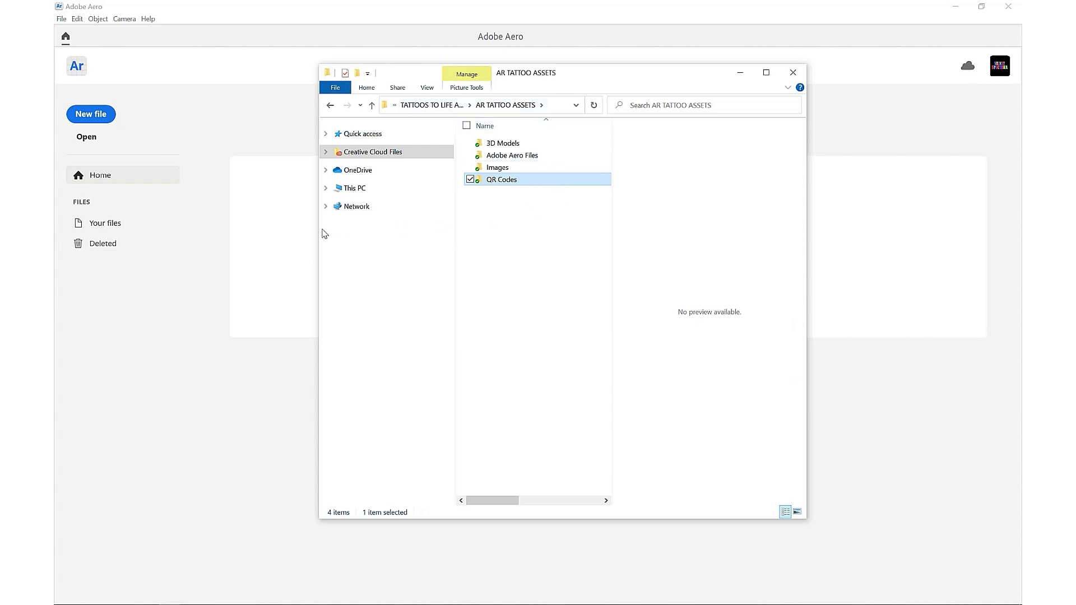
{"action": "left_click", "coordinate": [248, 235]}
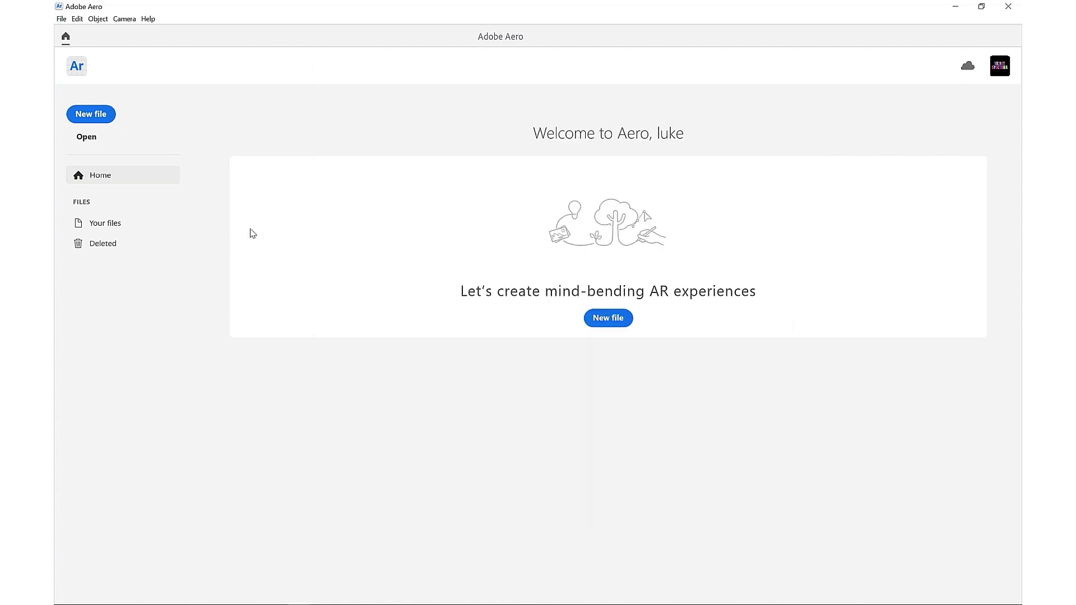
Step: Open the Tattoo Flash Set project file in Aero
{"action": "left_click", "coordinate": [90, 139]}
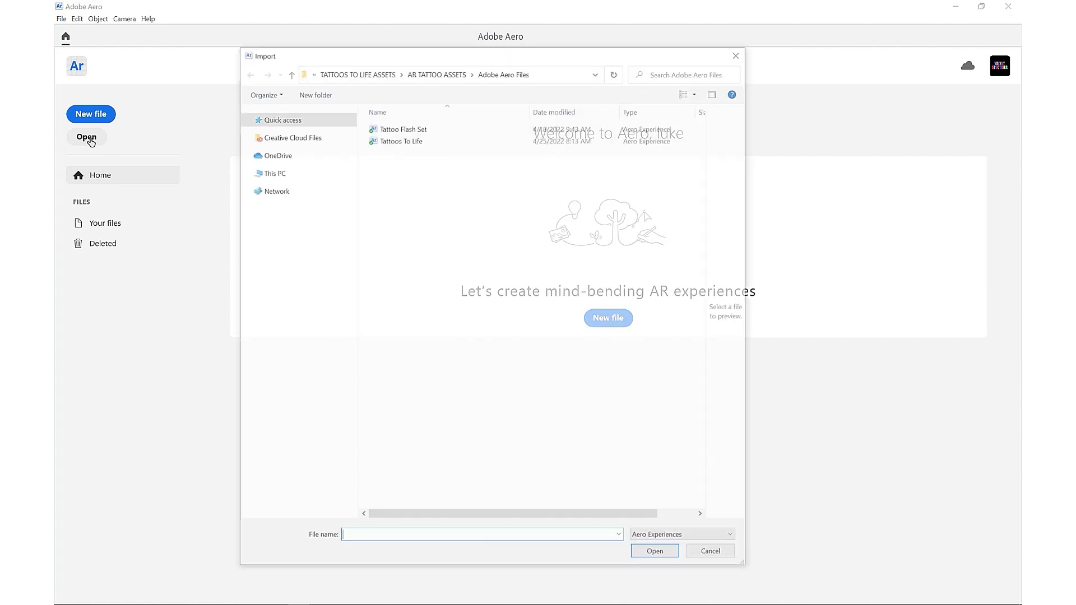
{"action": "left_click", "coordinate": [398, 130]}
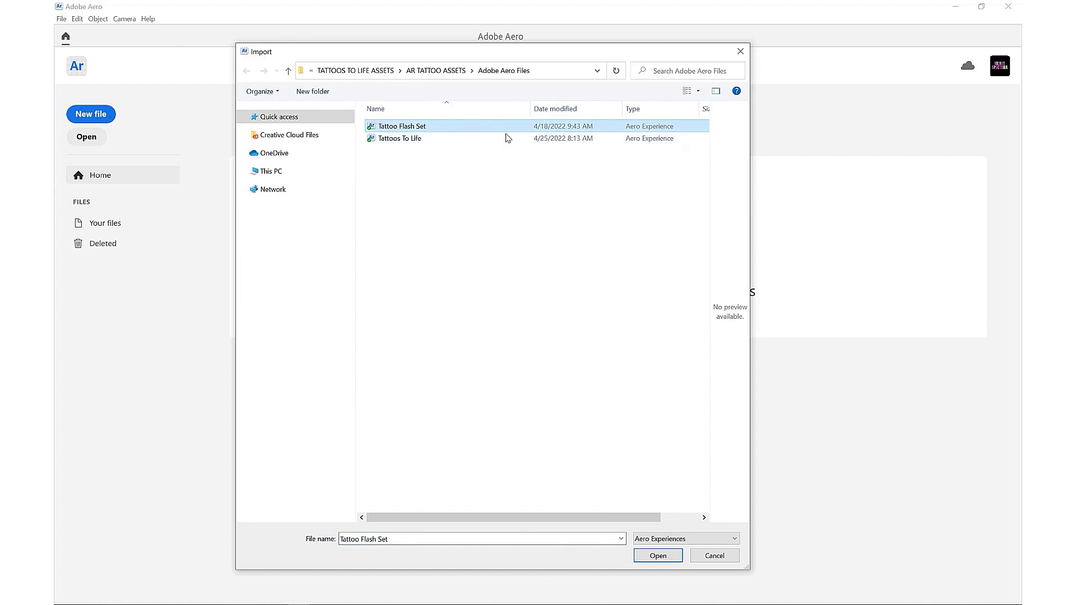
{"action": "left_click", "coordinate": [658, 555]}
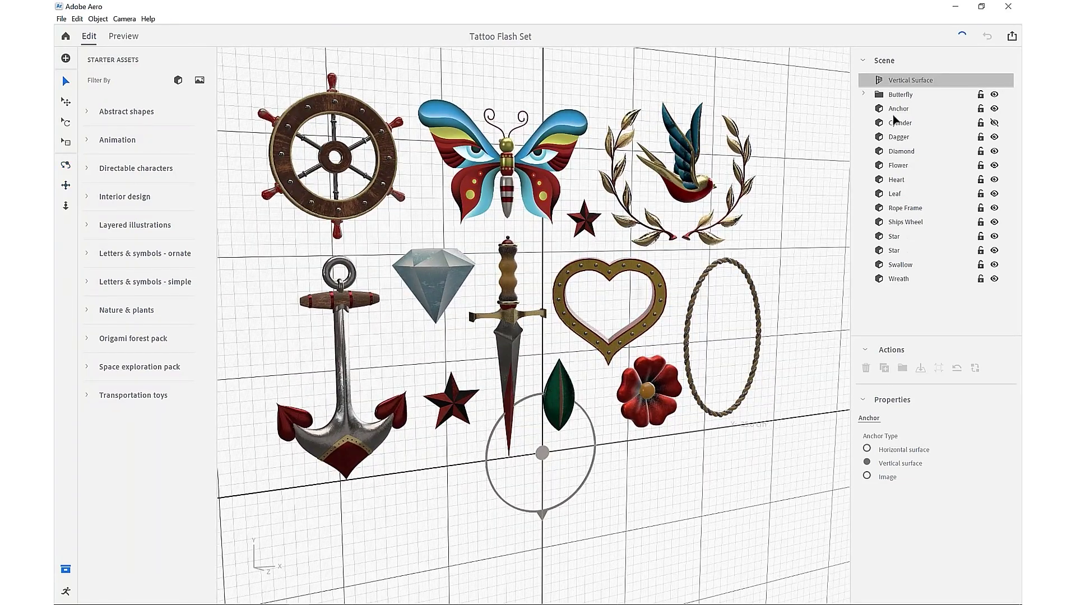
{"action": "left_click", "coordinate": [899, 96]}
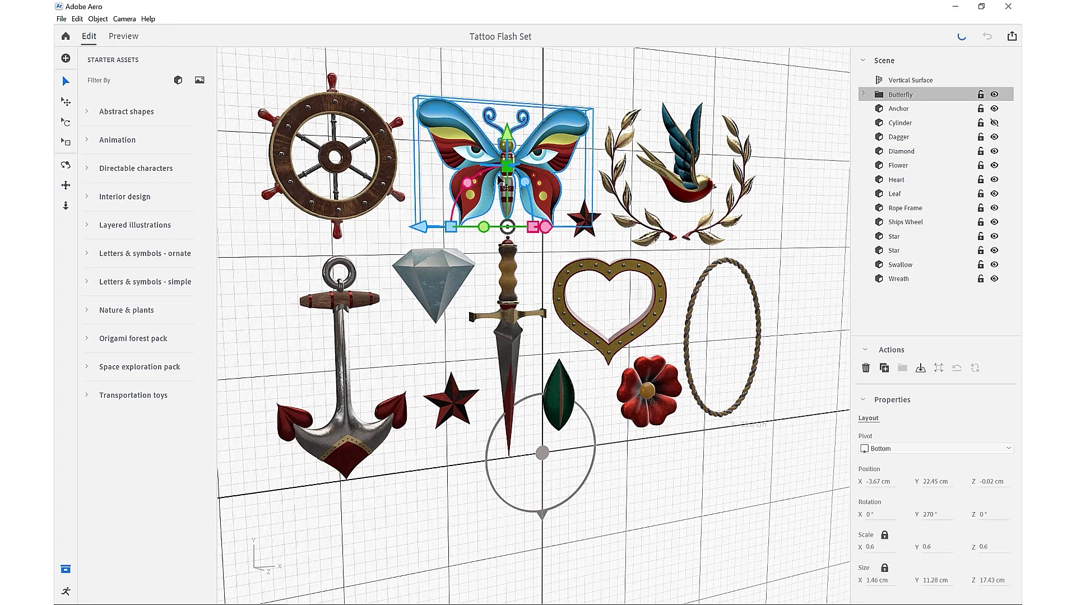
{"action": "key", "text": "f"}
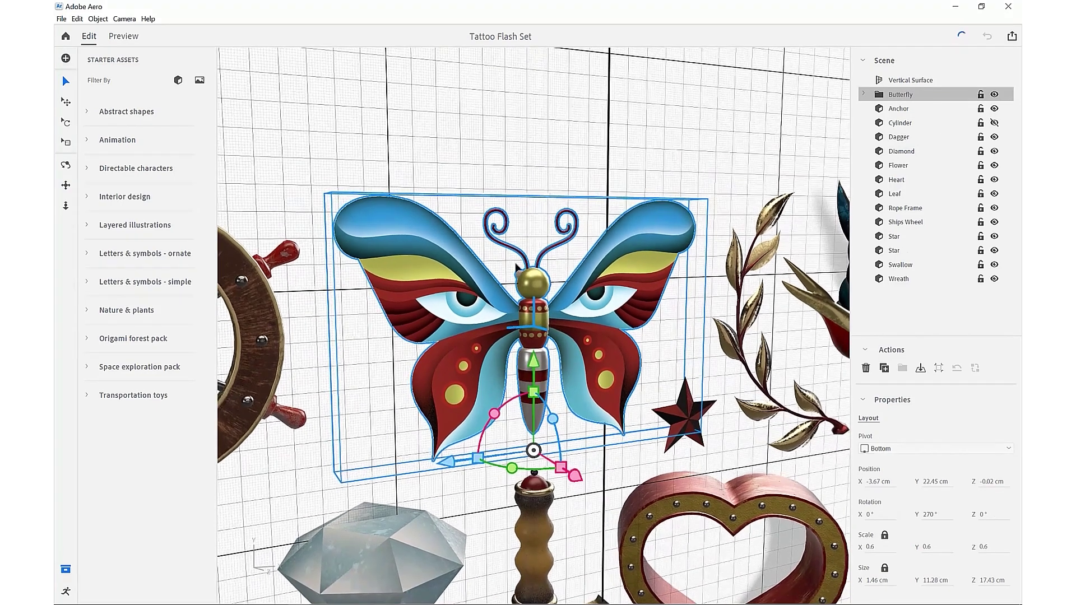
{"action": "left_click_drag", "start_coordinate": [563, 308], "coordinate": [599, 315]}
{"action": "key", "text": "ctrl+z"}
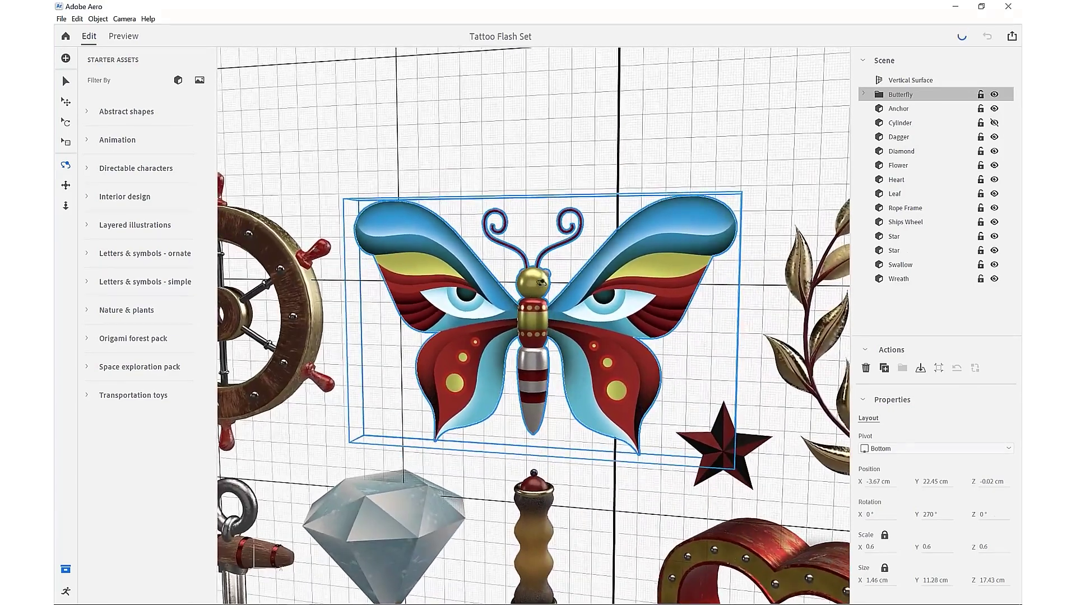
{"action": "left_click", "coordinate": [586, 175]}
{"action": "left_click", "coordinate": [904, 99]}
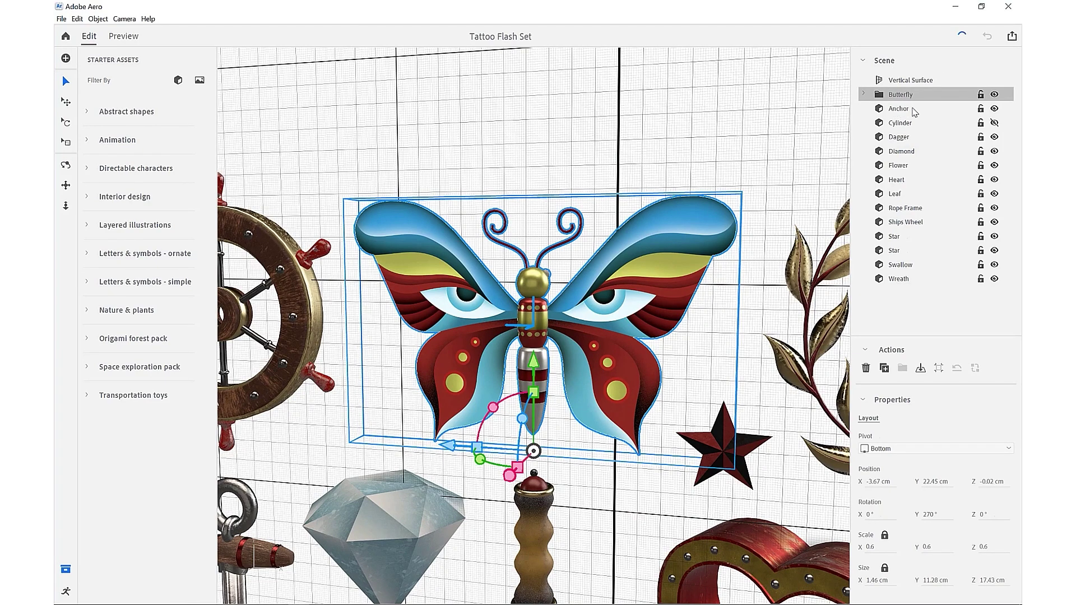
{"action": "left_click", "coordinate": [914, 111]}
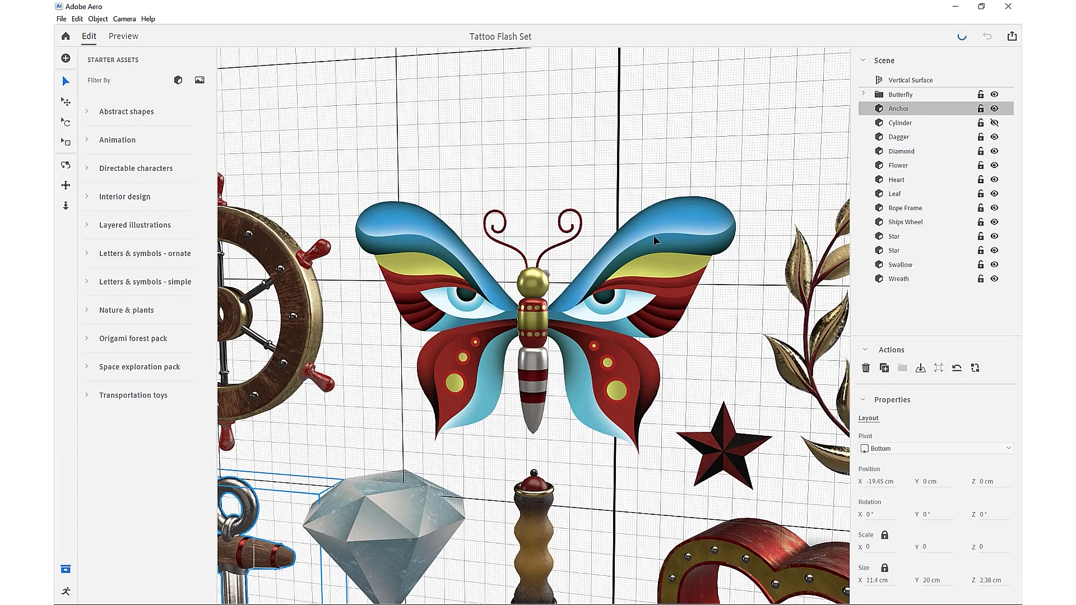
{"action": "scroll", "coordinate": [660, 212], "scroll_direction": "down", "scroll_amount": 10}
{"action": "key", "text": "w"}
{"action": "middle_click_drag", "start_coordinate": [583, 246], "coordinate": [544, 151]}
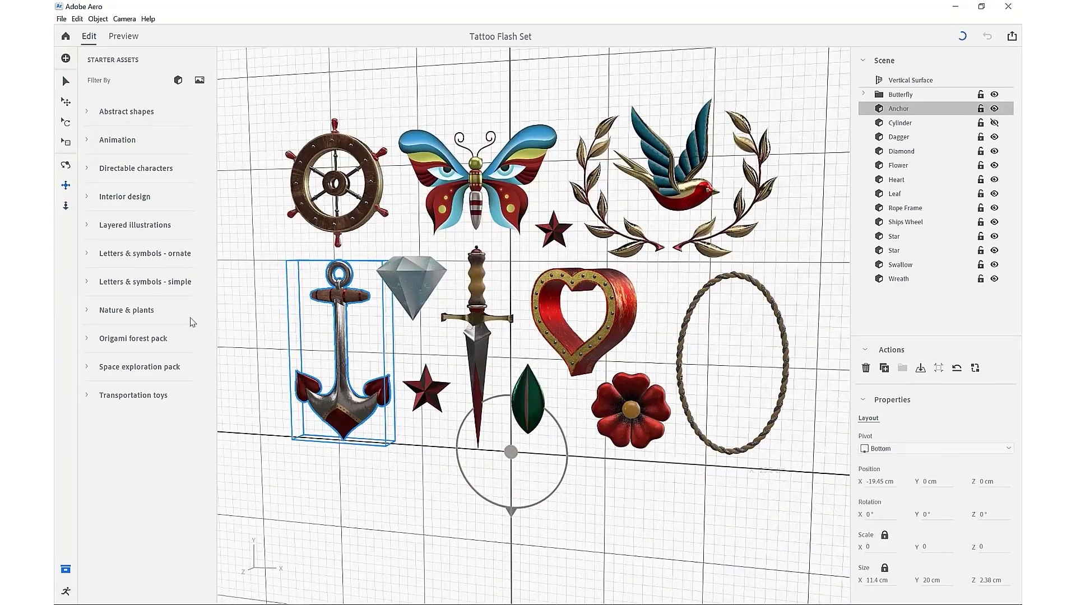
Step: Inspect the behaviors of Cylinder, Dagger, Diamond, Flower, Heart and Leaf in the Behavior Builder
{"action": "left_click", "coordinate": [67, 593]}
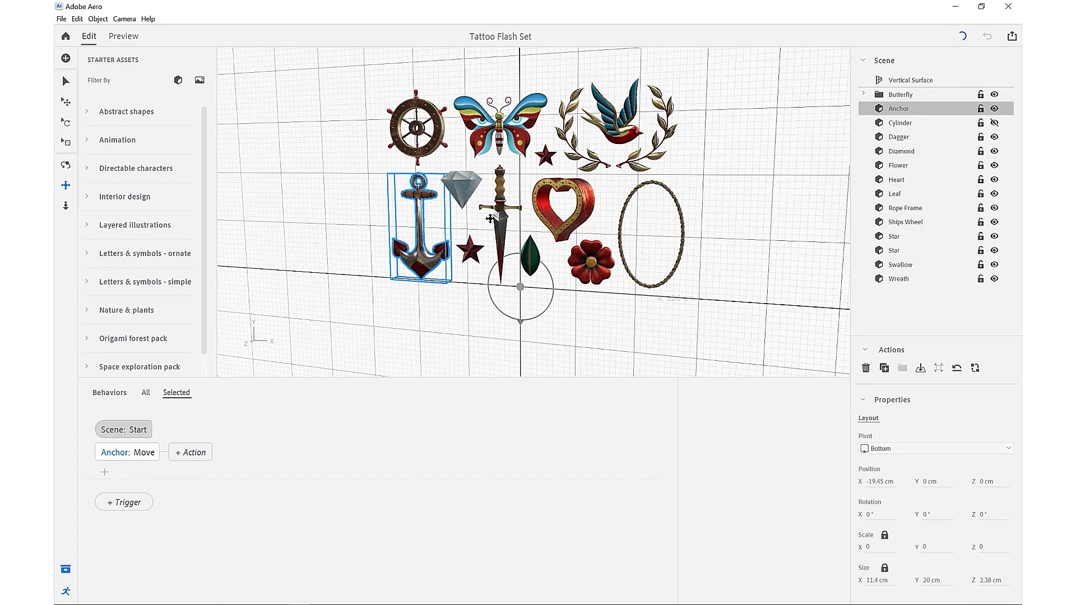
{"action": "left_click", "coordinate": [899, 124]}
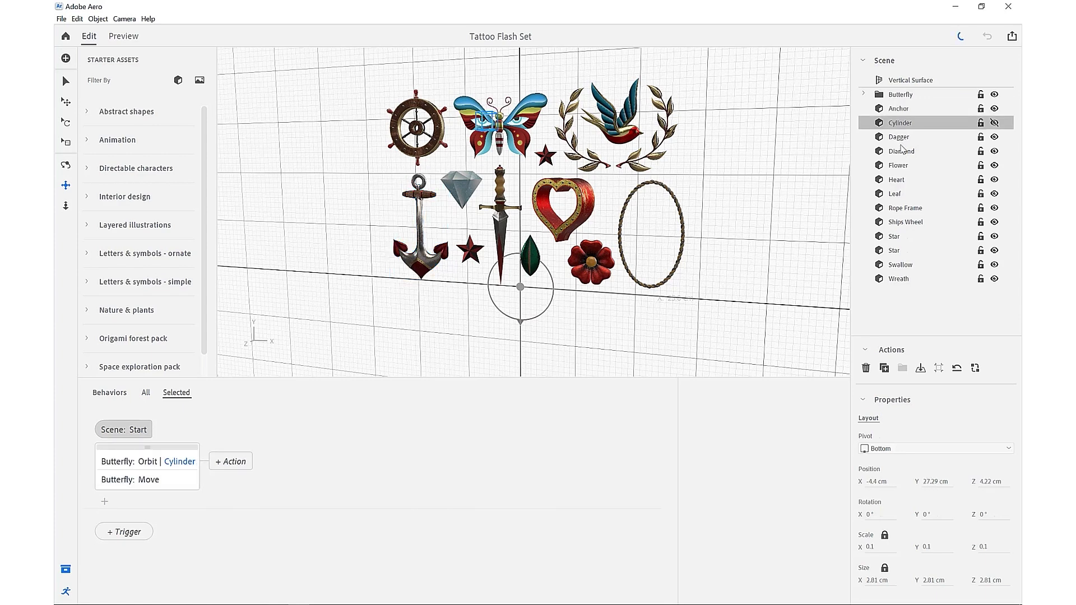
{"action": "left_click", "coordinate": [899, 139]}
{"action": "left_click", "coordinate": [902, 152]}
{"action": "left_click", "coordinate": [901, 166]}
{"action": "left_click", "coordinate": [897, 180]}
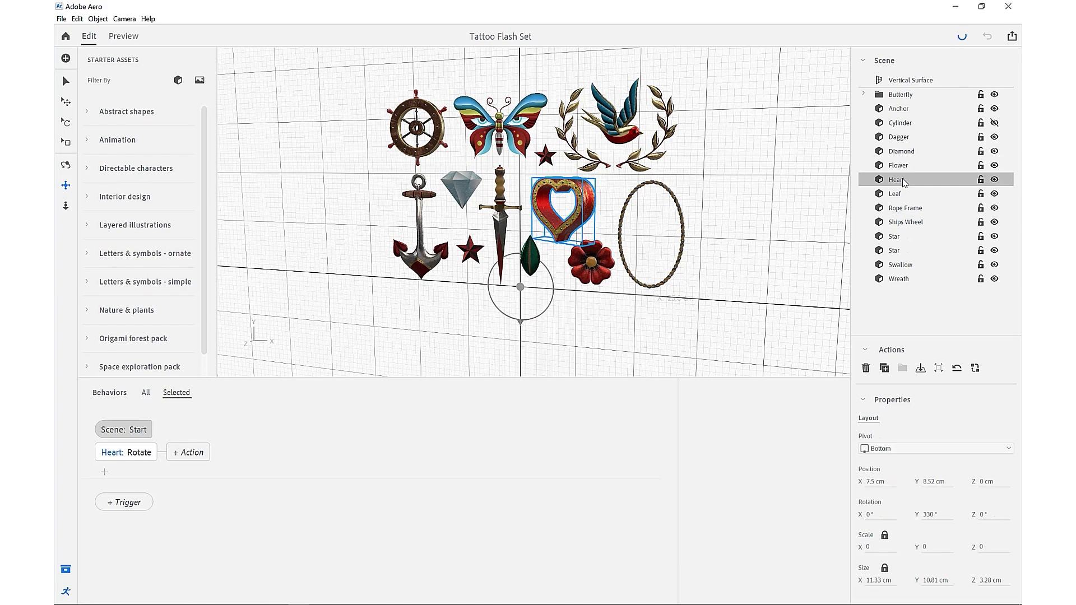
{"action": "left_click", "coordinate": [900, 196]}
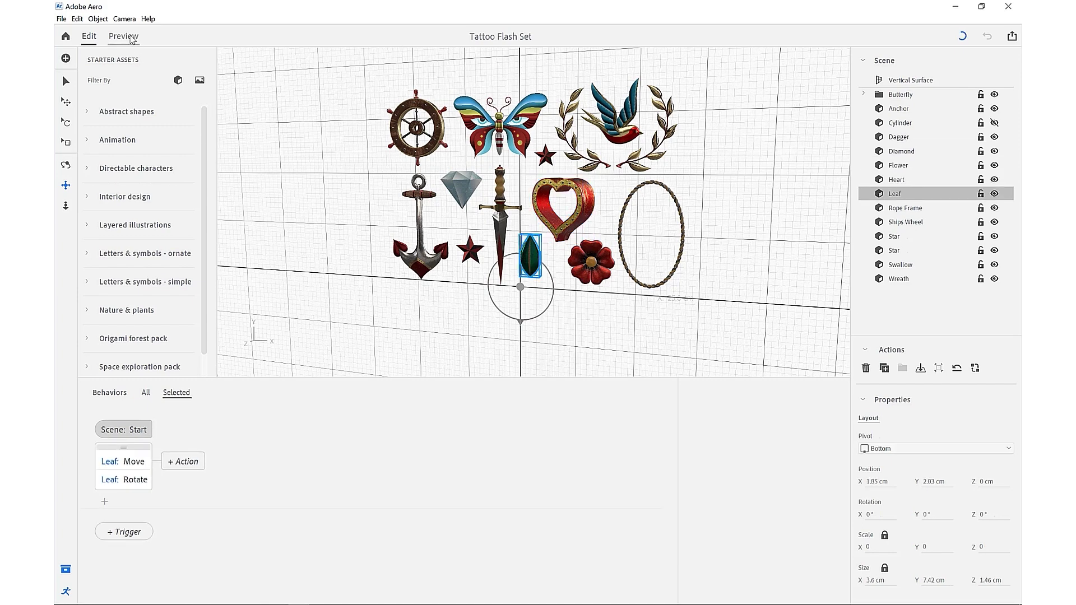
Step: Play the tattoo set's animations in Preview, then return to Edit and the home screen
{"action": "left_click", "coordinate": [124, 37]}
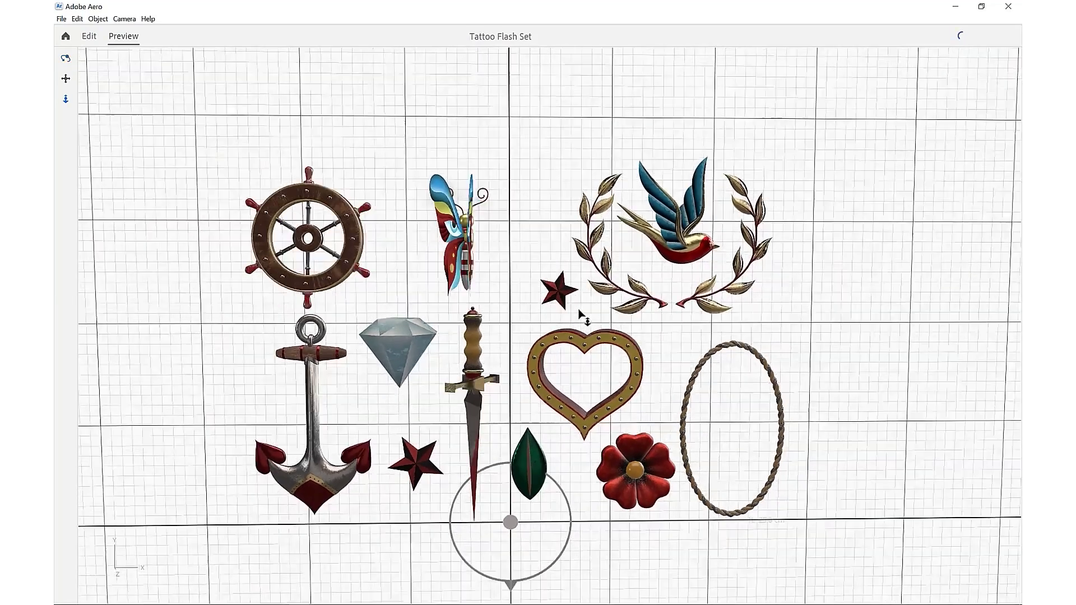
{"action": "left_click", "coordinate": [89, 35]}
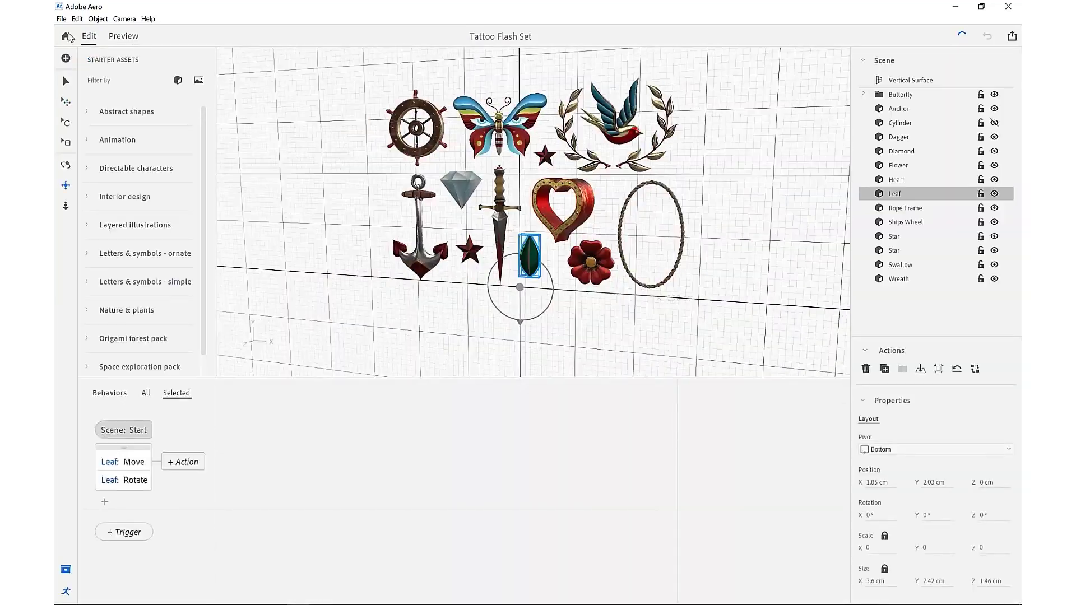
{"action": "left_click", "coordinate": [66, 37]}
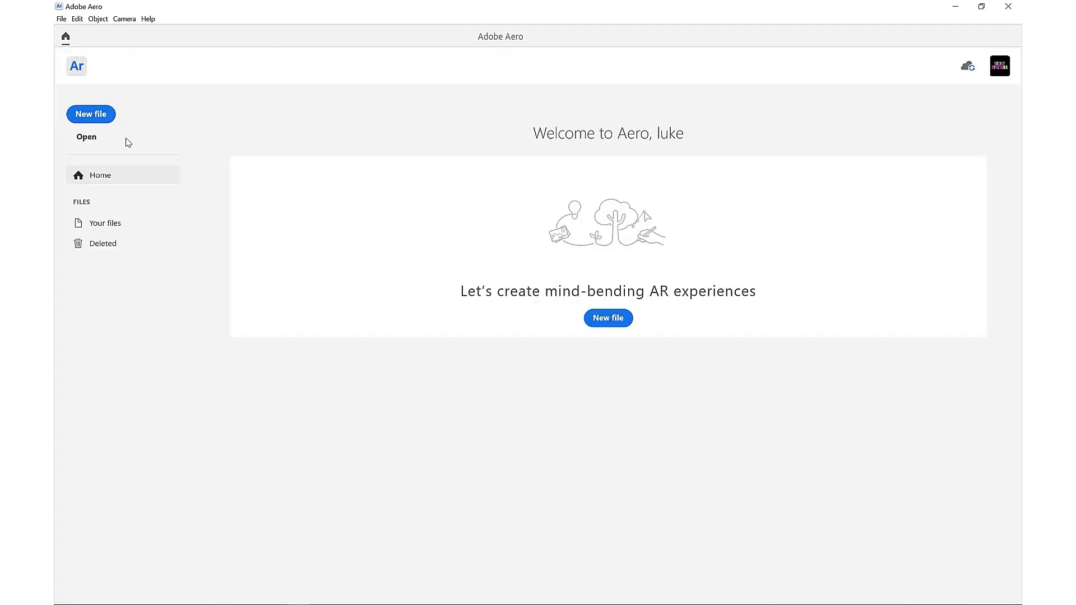
Step: Open the Tattoos To Life project and orbit to look down onto the card
{"action": "left_click", "coordinate": [88, 138]}
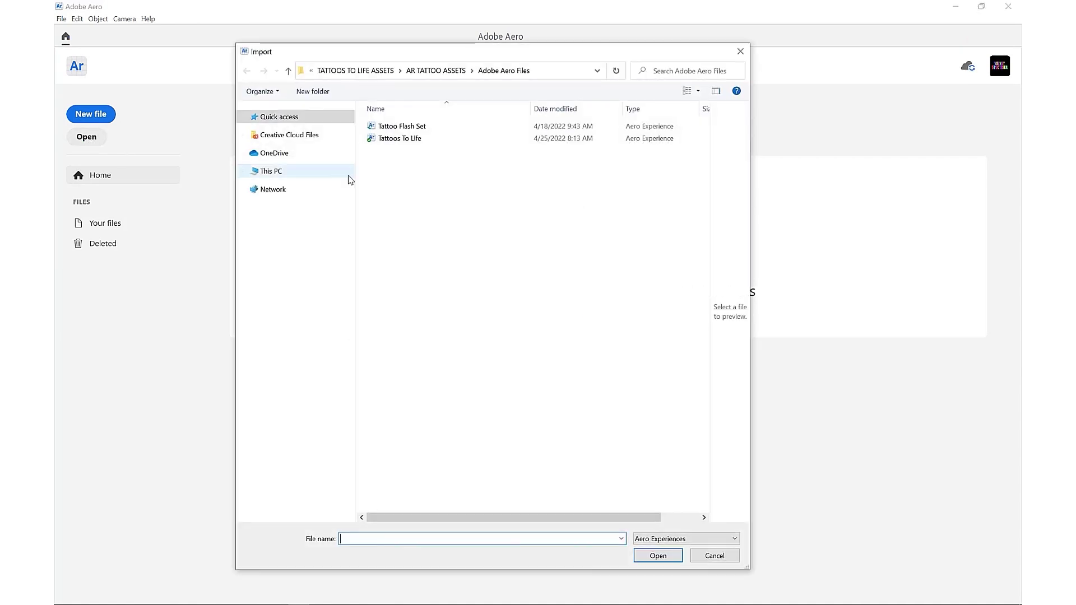
{"action": "left_click", "coordinate": [413, 140]}
{"action": "left_click", "coordinate": [659, 555]}
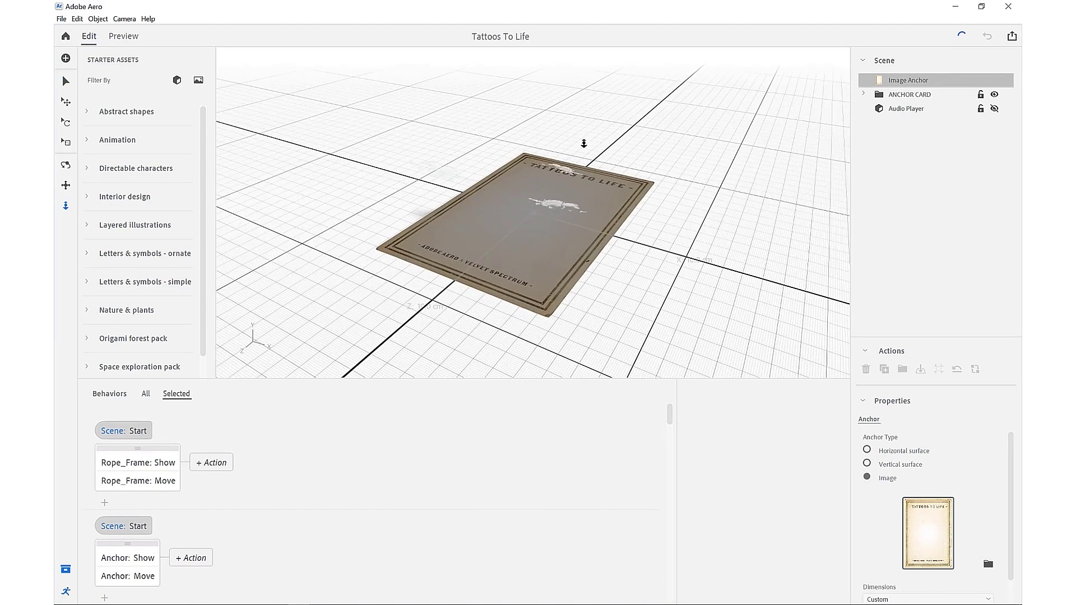
{"action": "right_click_drag", "start_coordinate": [564, 169], "coordinate": [578, 224]}
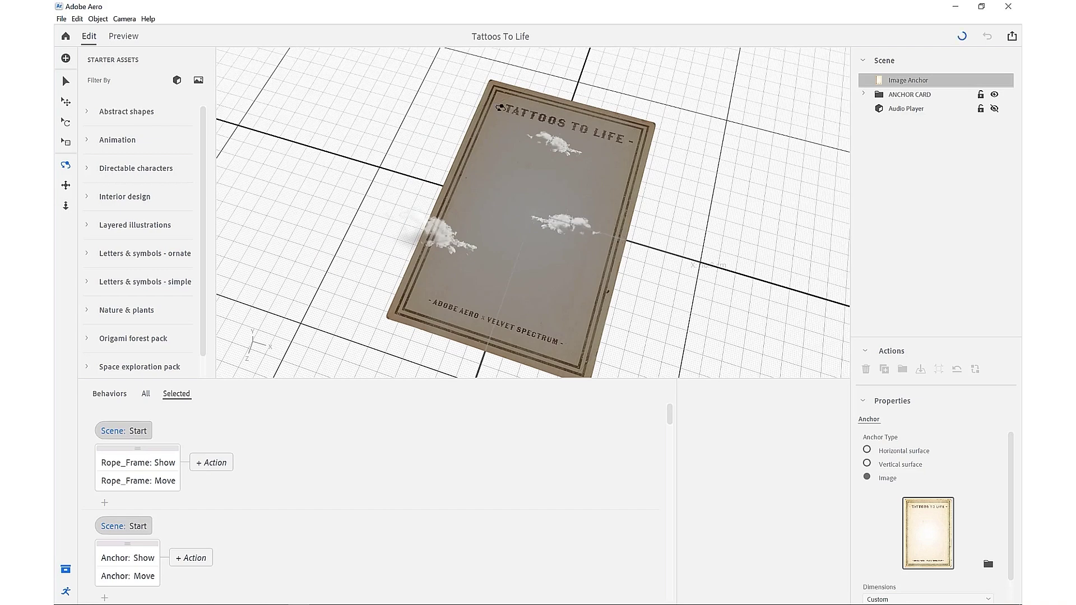
{"action": "left_click", "coordinate": [62, 86]}
Step: Play the Tattoos To Life card animations in Preview, viewed from above
{"action": "left_click", "coordinate": [123, 37]}
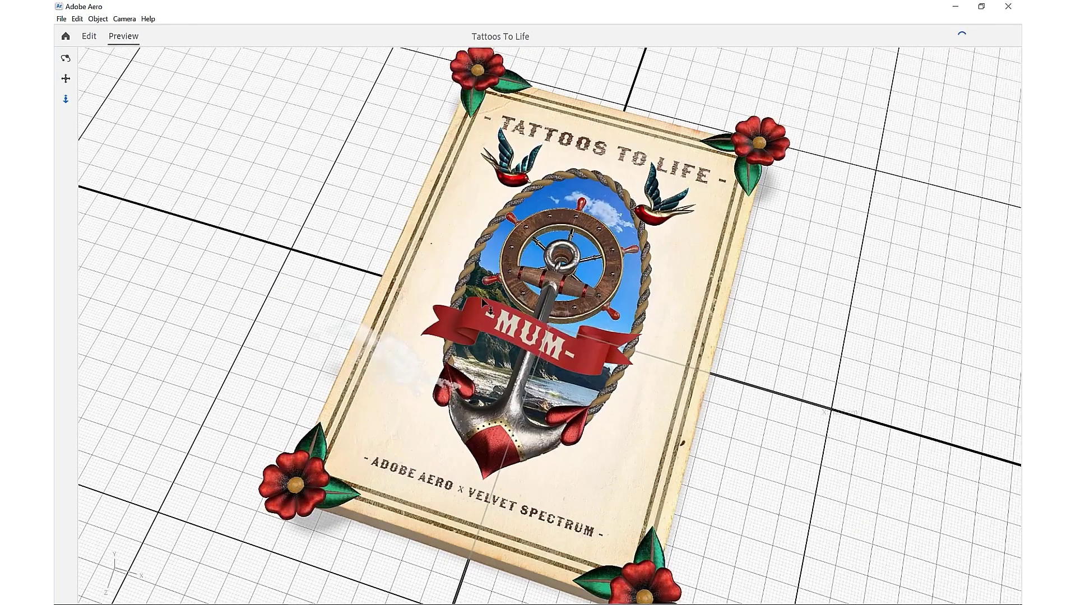
{"action": "left_click_drag", "start_coordinate": [571, 221], "coordinate": [562, 238]}
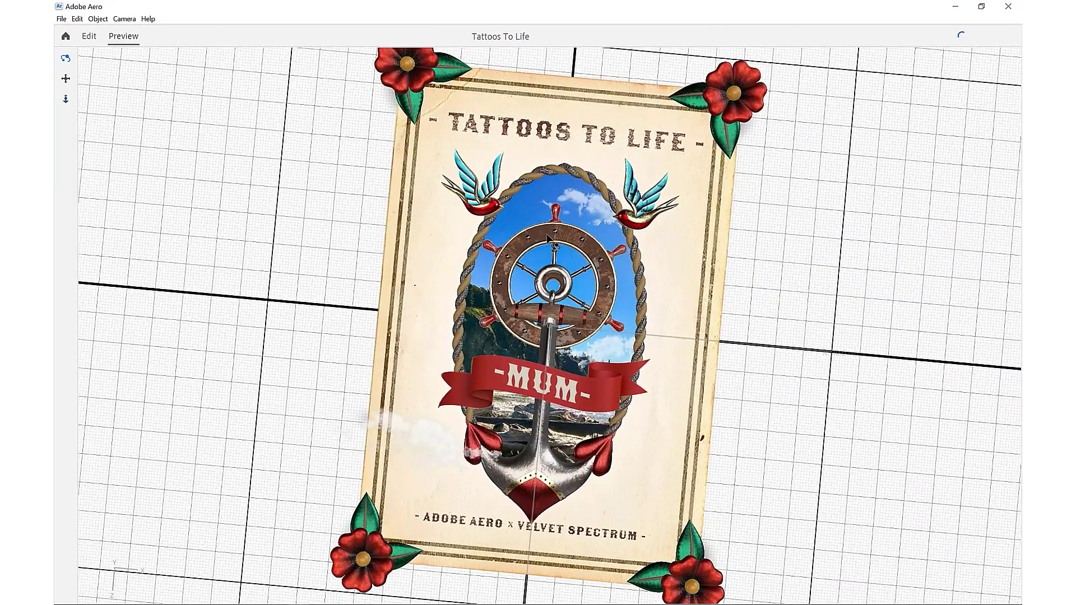